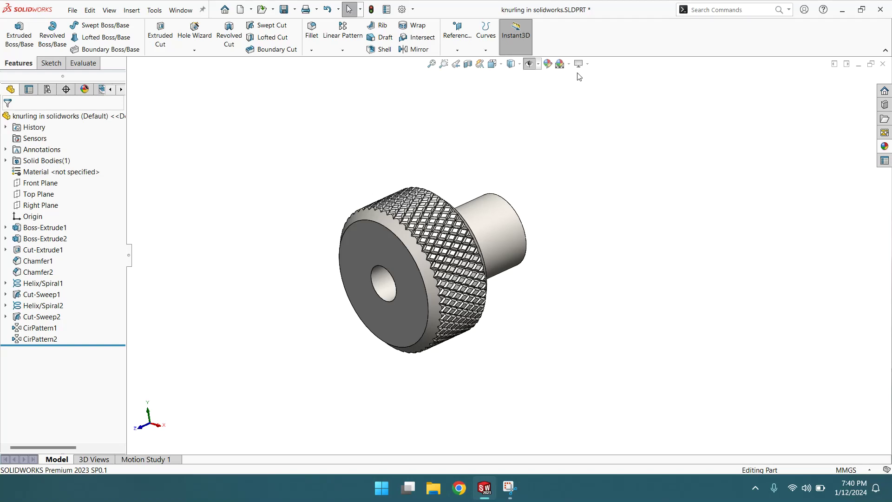
Step: Apply the polished steel appearance to the whole knurled knob body and turn the view slightly
left_click(587, 65)
left_click(886, 146)
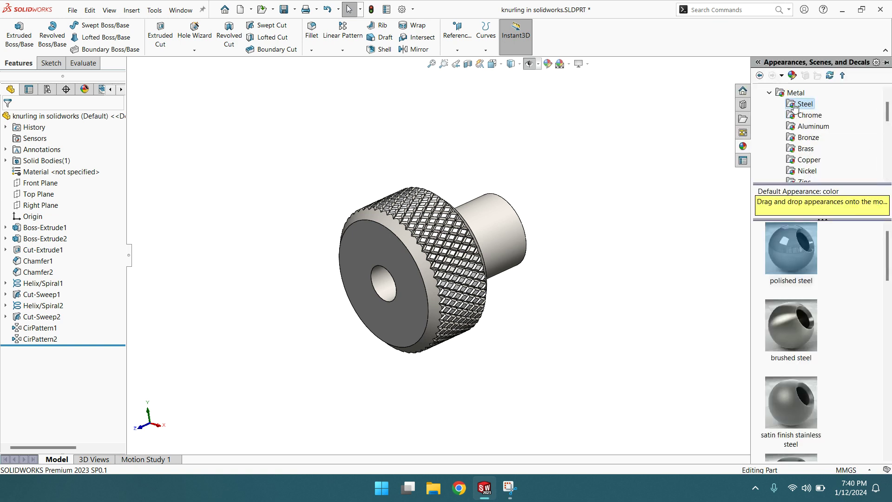
left_click_drag(788, 255, 455, 262)
left_click(463, 264)
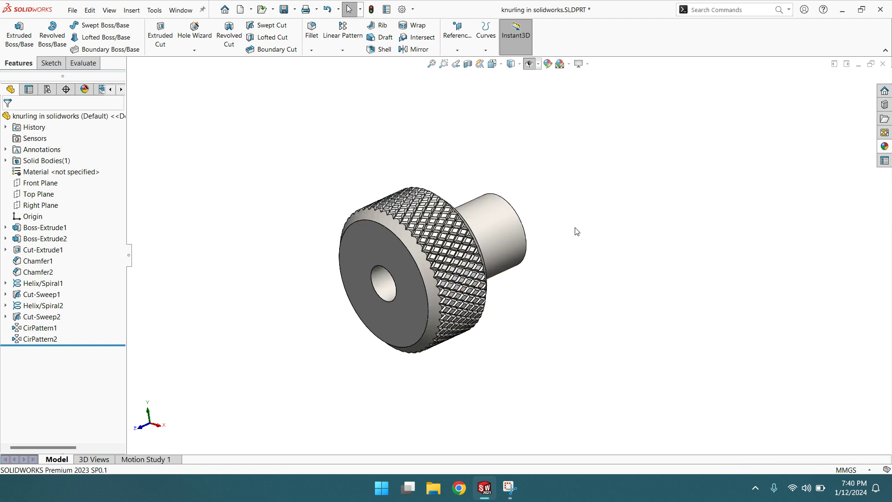
left_click_drag(499, 239, 523, 241)
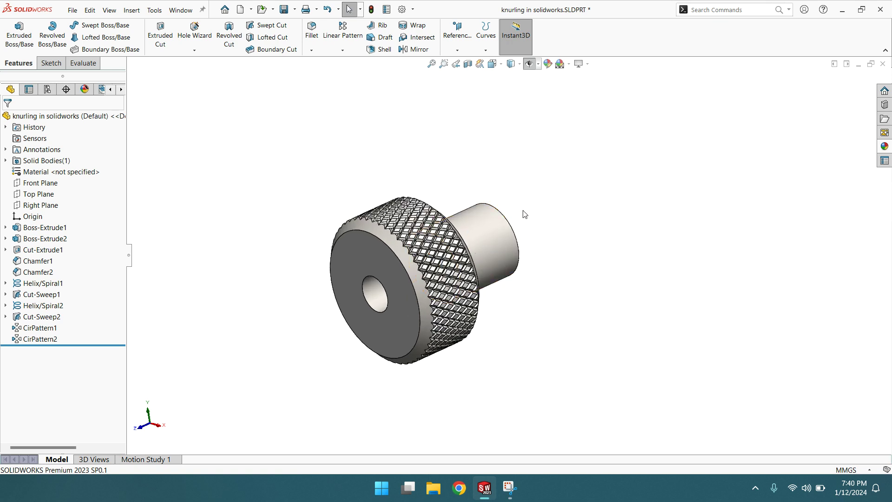
Step: Compare the View Settings options with the RealView Graphics snip, then minimize the snip and open Start
left_click(588, 64)
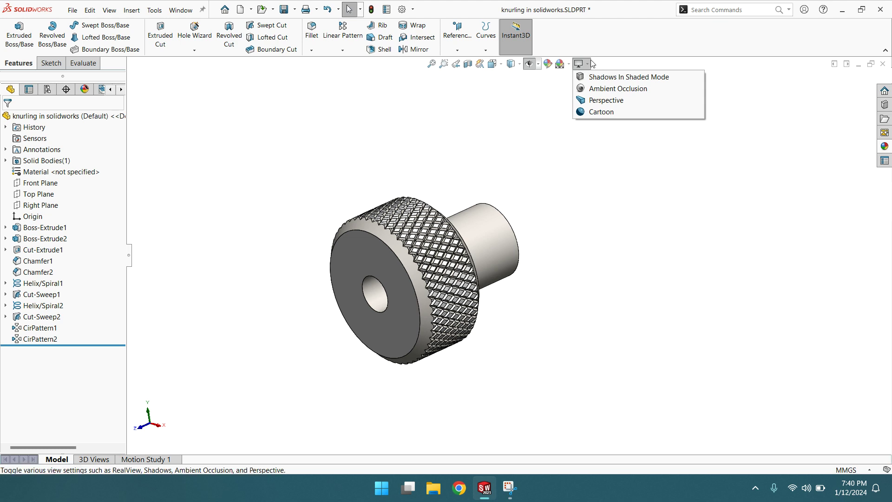
left_click(510, 487)
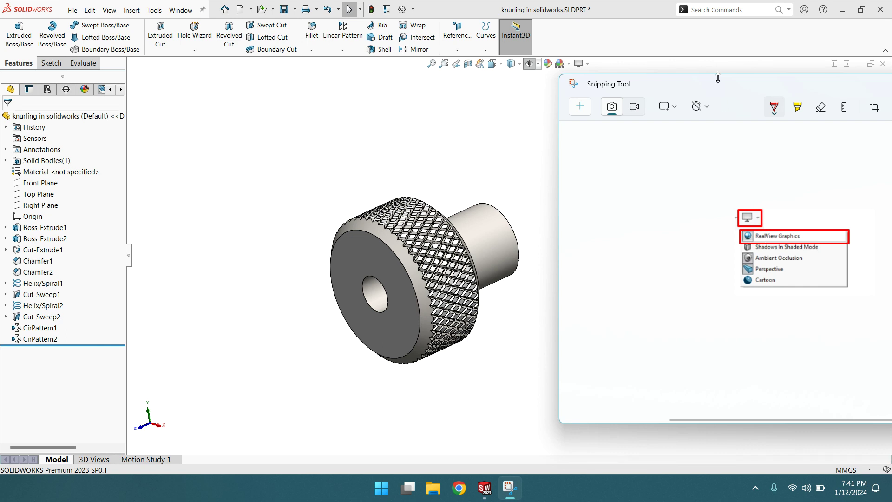
left_click_drag(715, 89, 689, 124)
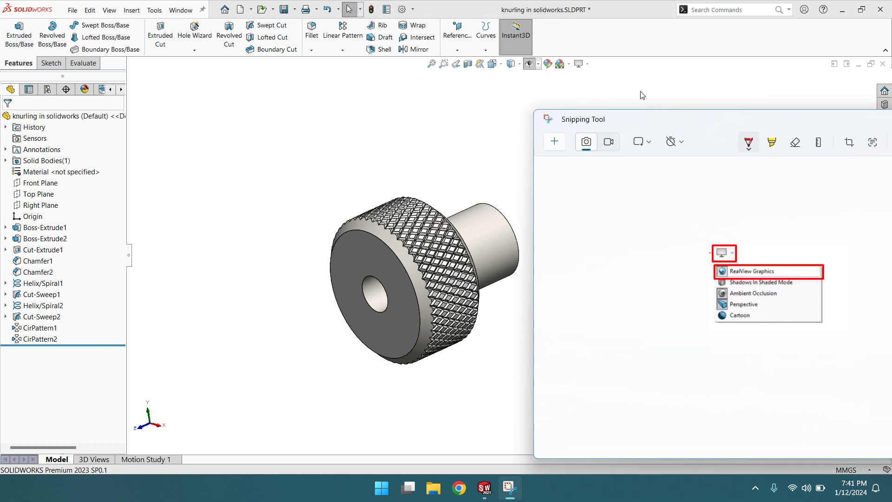
left_click(588, 65)
left_click(510, 487)
left_click_drag(730, 126, 636, 142)
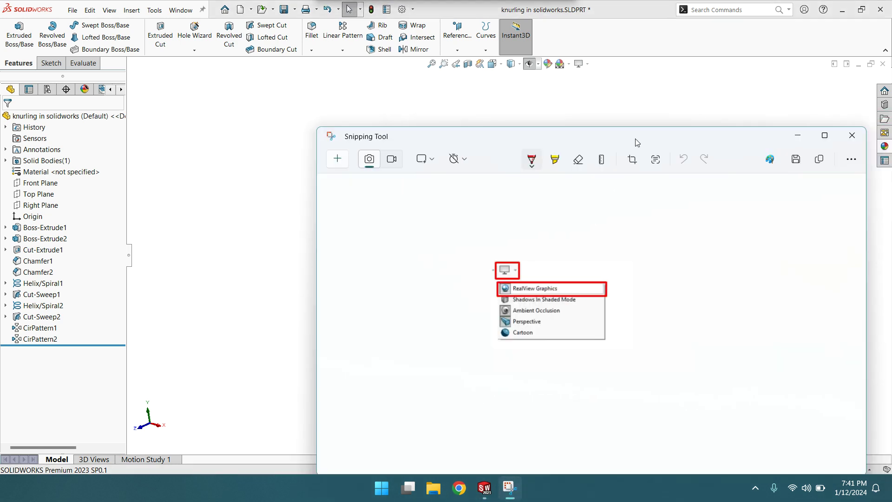
left_click(694, 138)
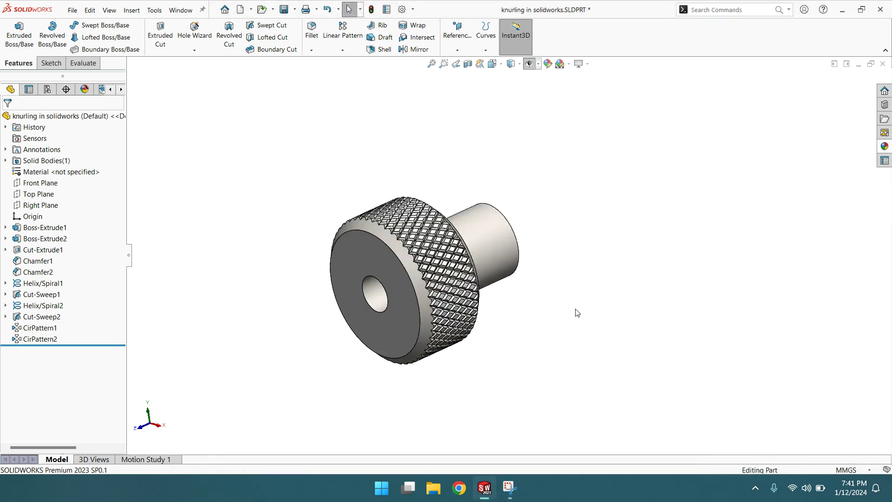
key("super")
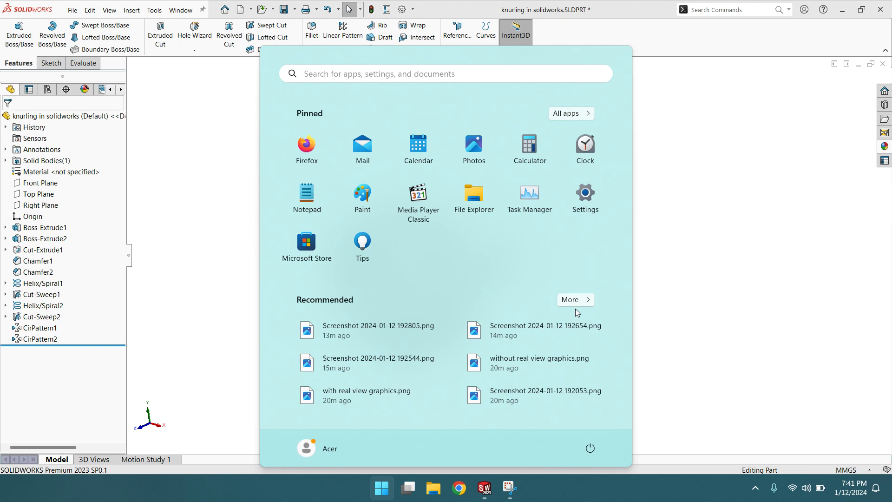
Step: Search 'r' in the Start menu and launch Registry Editor
type("r")
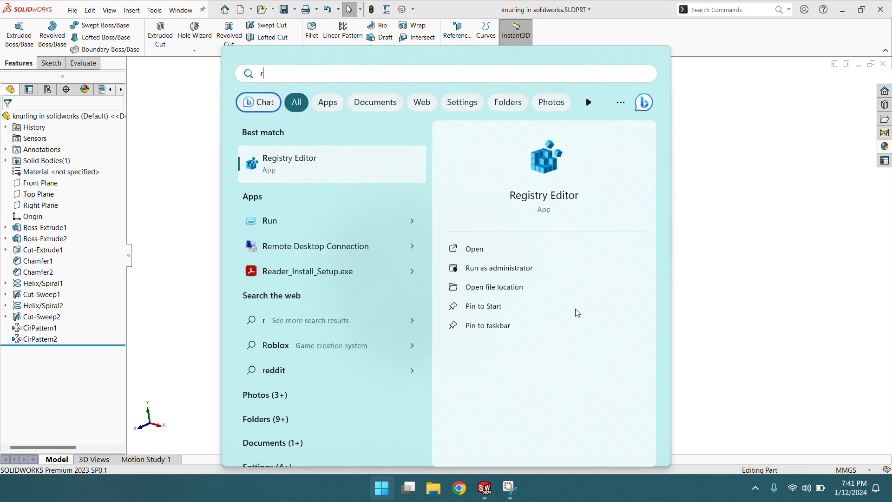
left_click(292, 169)
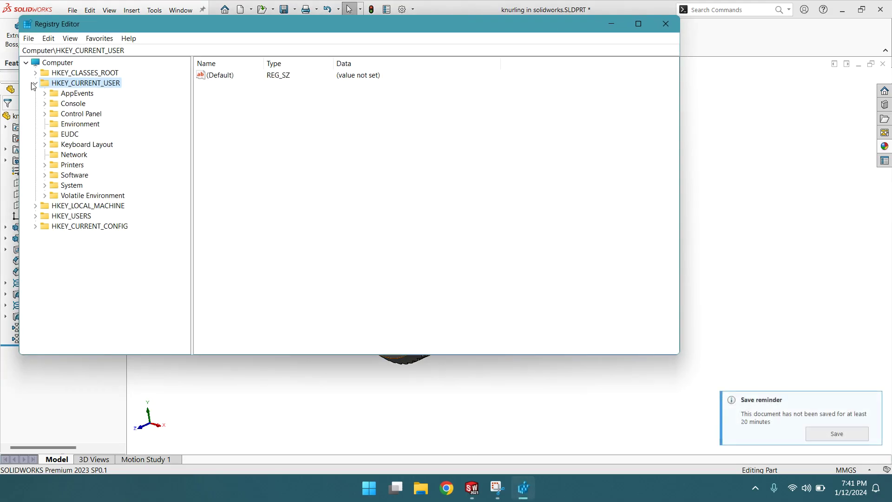
Step: Navigate to HKEY_CURRENT_USER\Software\SolidWorks\AllowList\Current to show its Renderer and Vendor values
left_click(35, 82)
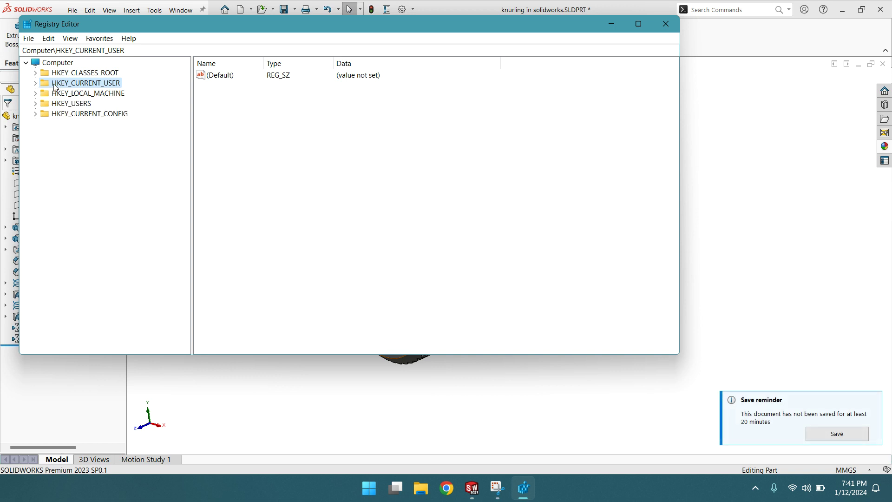
left_click(35, 83)
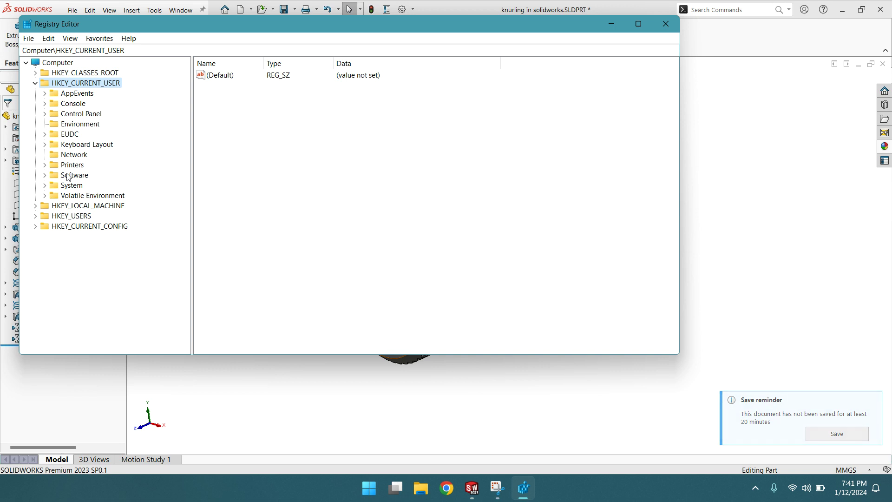
left_click(45, 175)
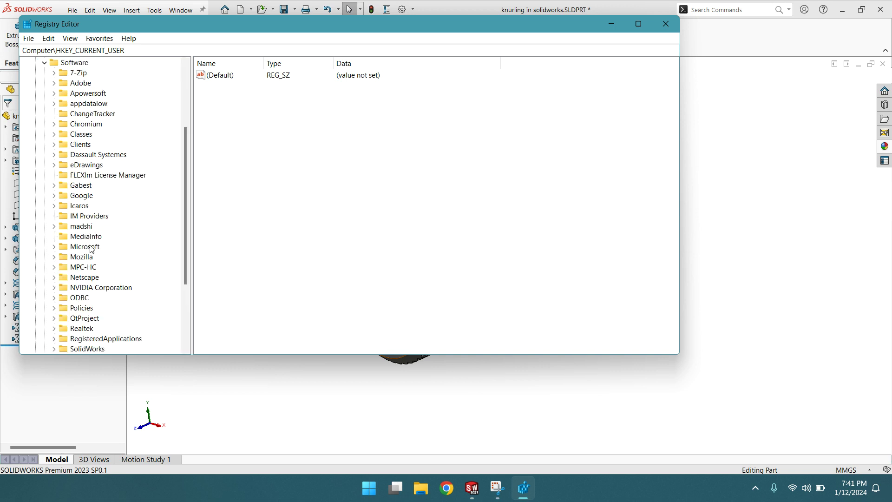
scroll(92, 246, "down", 3)
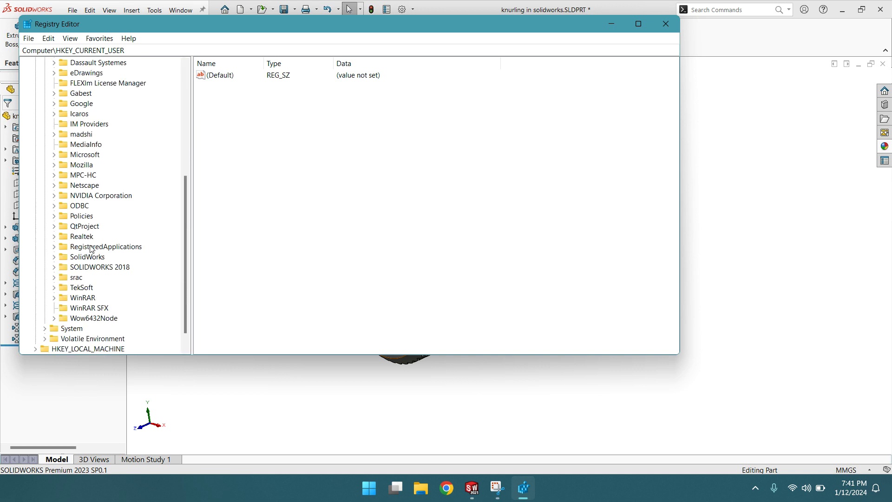
left_click(54, 256)
scroll(81, 234, "down", 3)
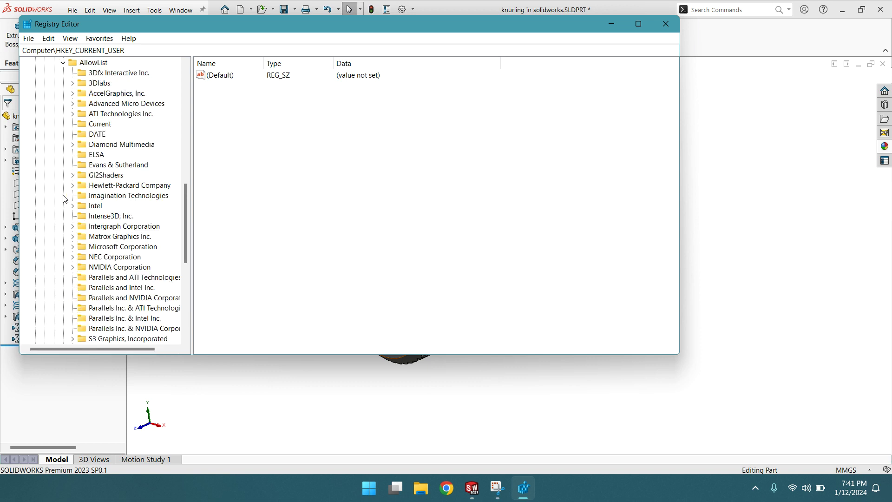
left_click(63, 196)
left_click(84, 125)
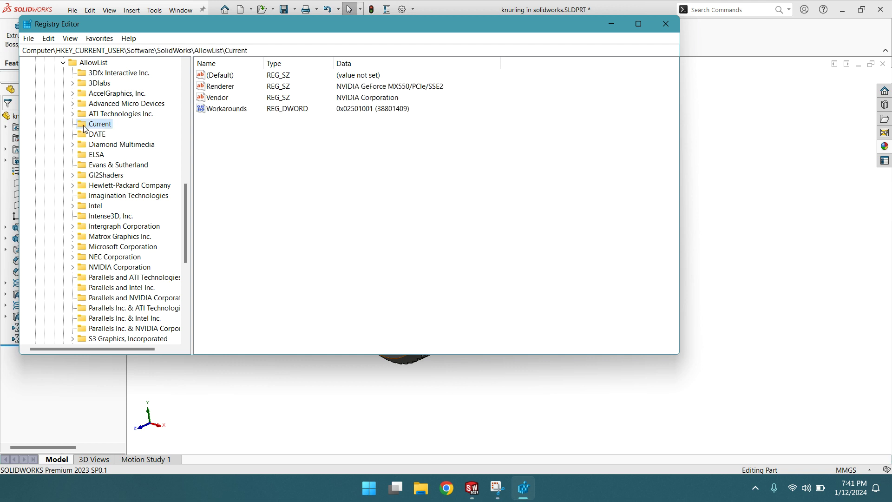
Step: Copy the Renderer data 'NVIDIA GeForce MX550/PCIe/SSE2' without changing the value
double_click(225, 87)
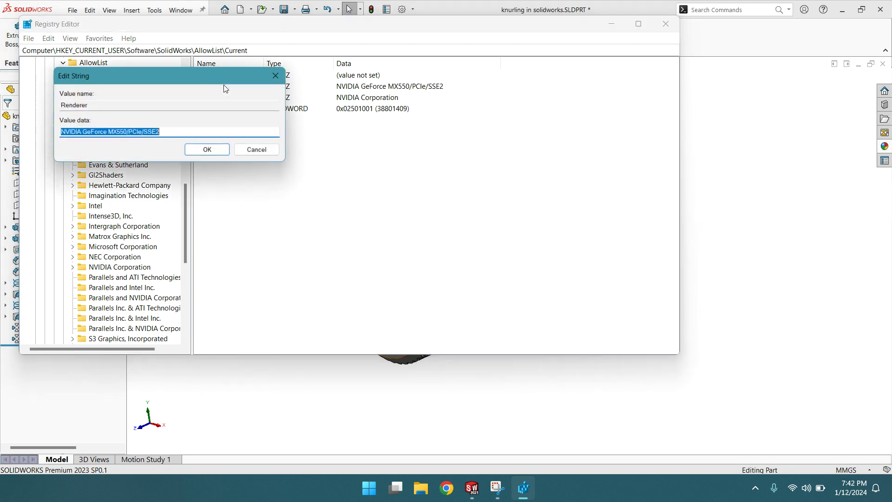
right_click(138, 128)
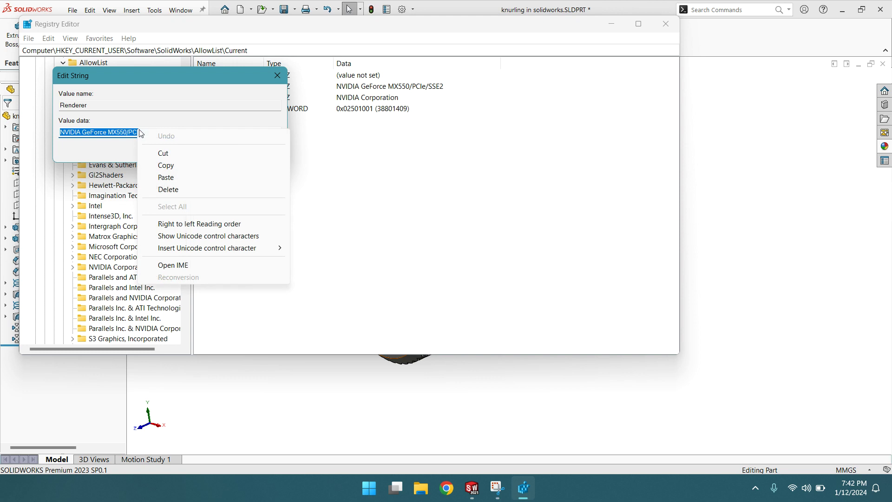
left_click(164, 163)
left_click(277, 76)
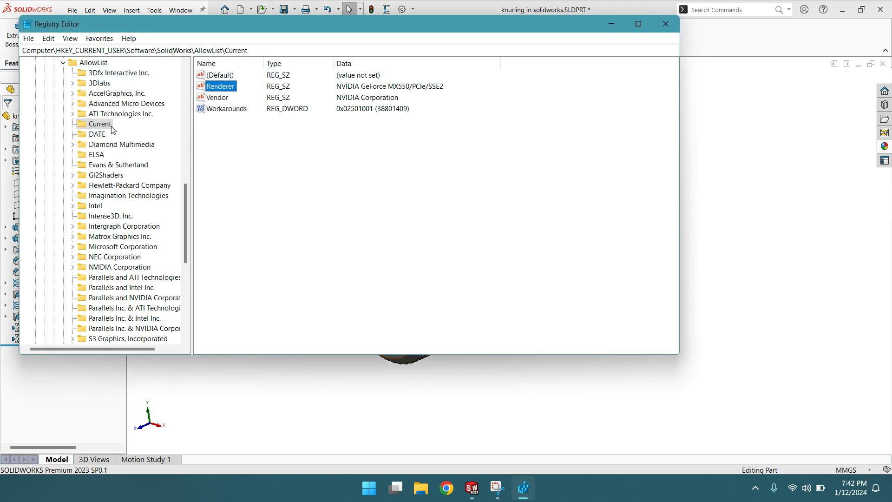
scroll(74, 123, "up", 1)
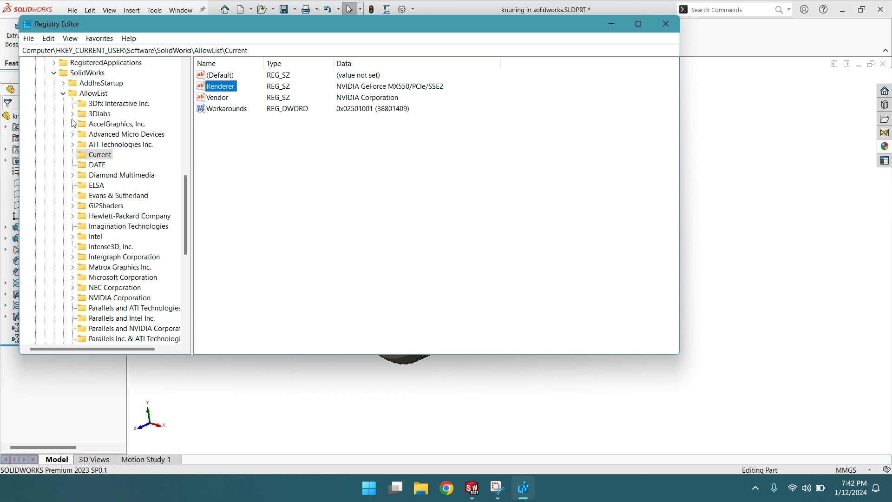
Step: Open AllowList > Gl2Shaders > NV40, showing its Workarounds value of 0x0000000c
left_click(63, 94)
key("Right")
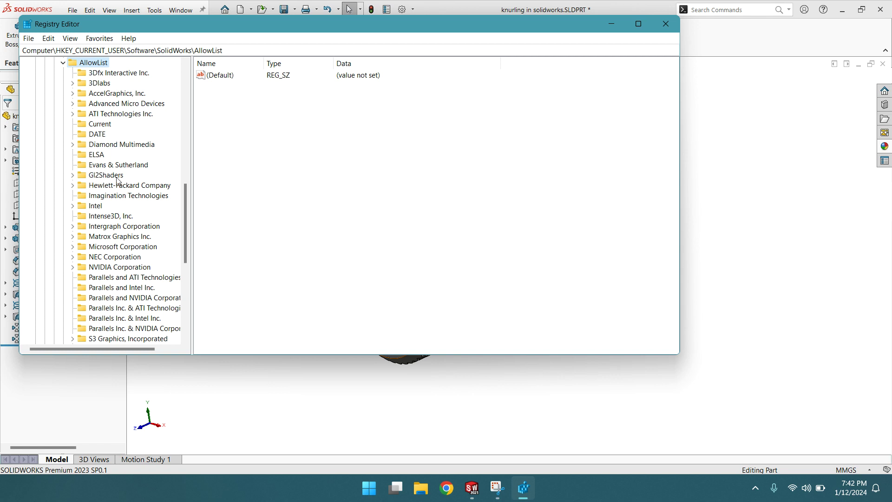
left_click(73, 175)
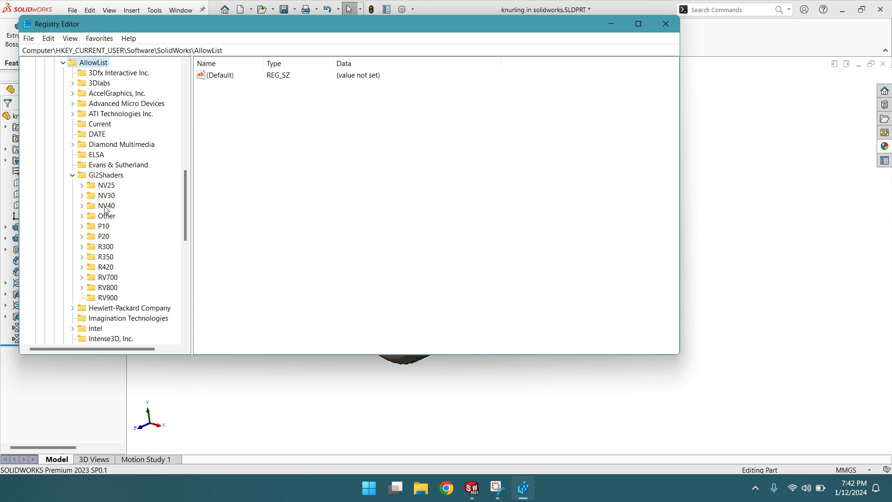
left_click(82, 205)
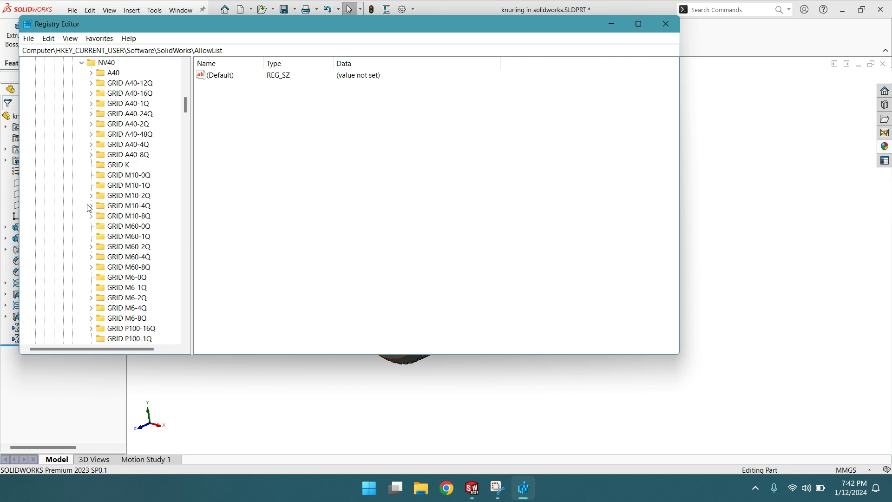
scroll(97, 186, "up", 2)
scroll(103, 163, "up", 1)
left_click(103, 156)
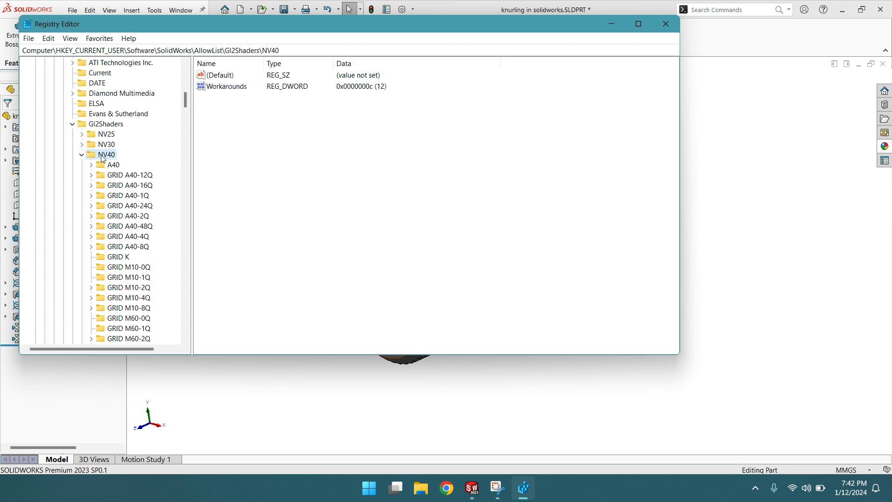
Step: Create a new key under NV40 named with the pasted renderer string 'NVIDIA GeForce MX550/PCIe/SSE2'
right_click(101, 156)
mouse_move(129, 175)
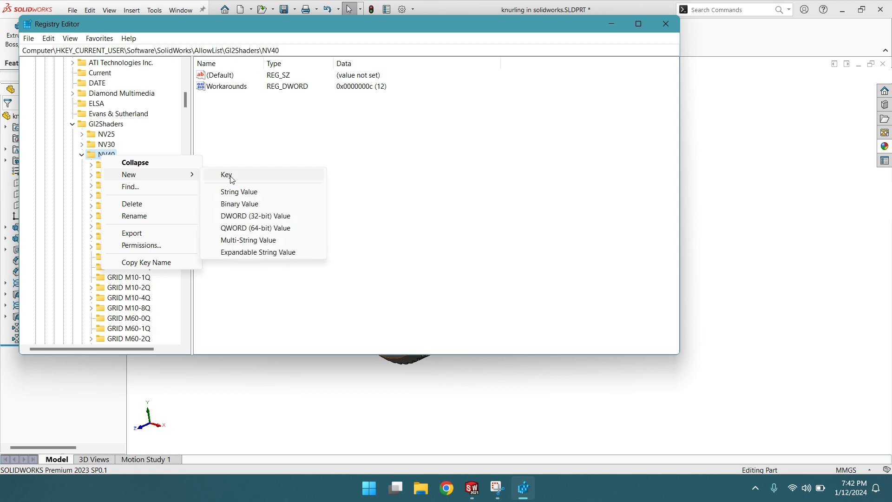
left_click(227, 175)
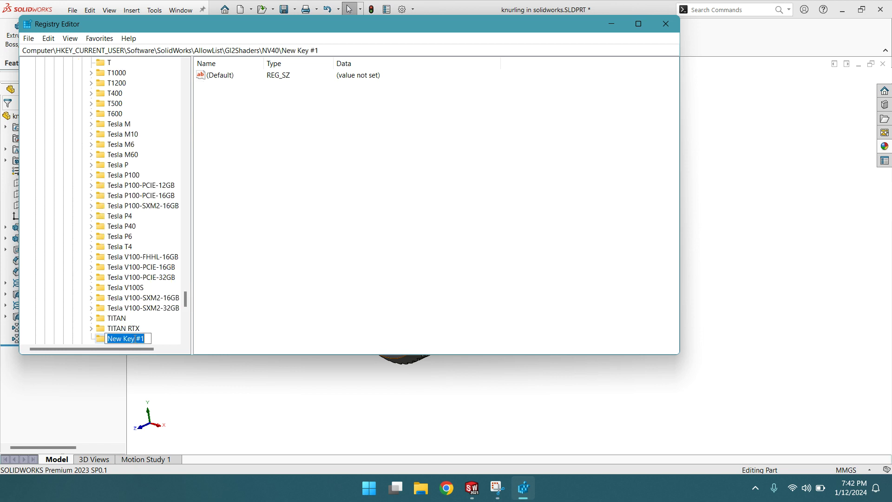
right_click(135, 338)
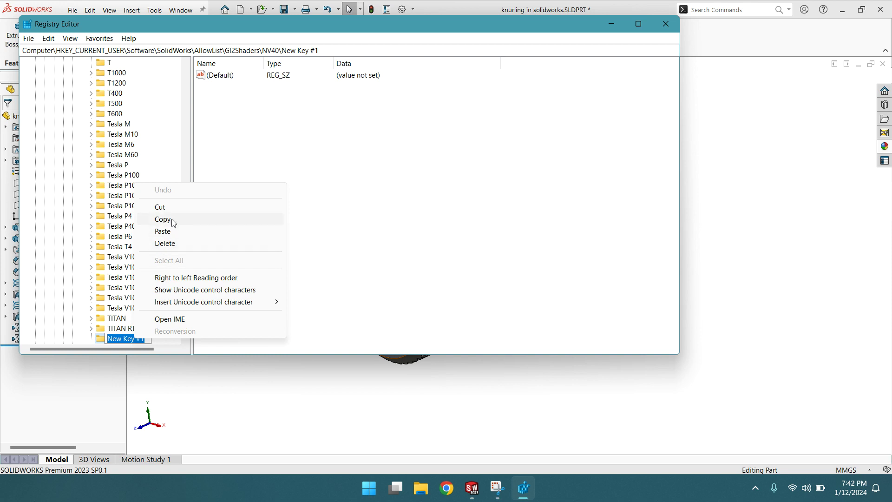
left_click(165, 231)
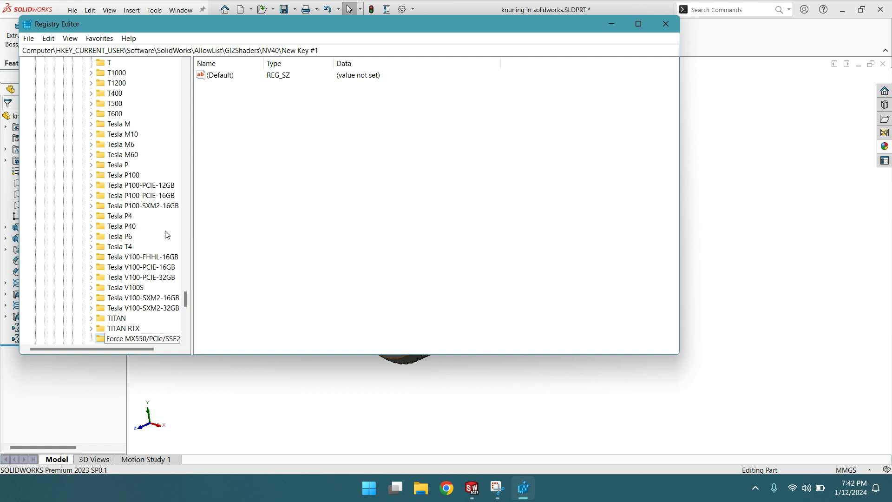
key("Return")
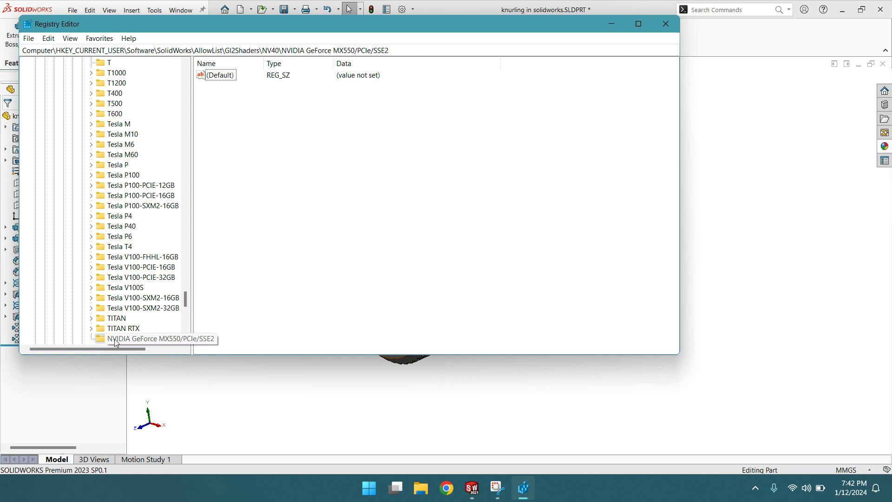
Step: Add a DWORD (32-bit) value named 'workarounds' to the MX550 key
right_click(285, 104)
mouse_move(312, 110)
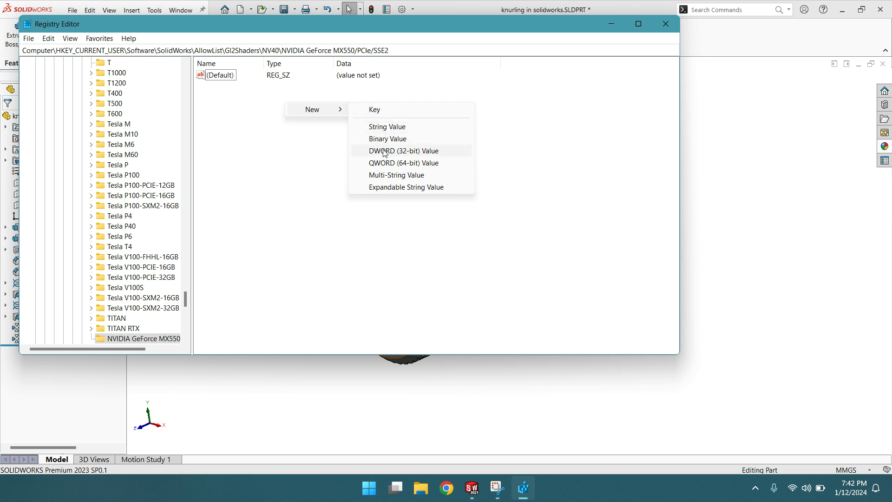
left_click(417, 152)
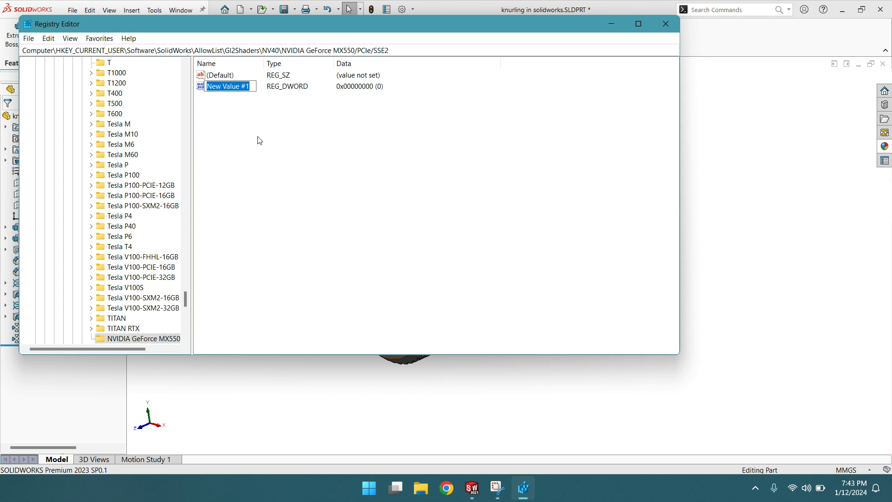
type("wo")
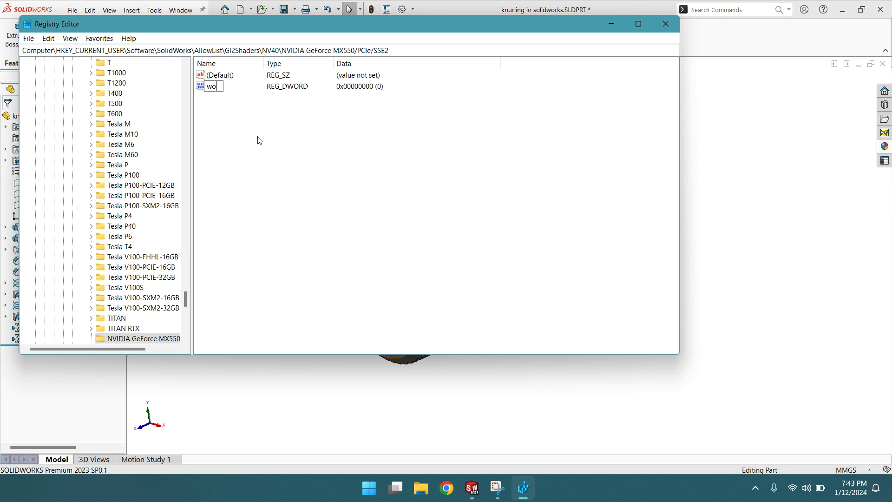
type("rkarounds")
key("Return")
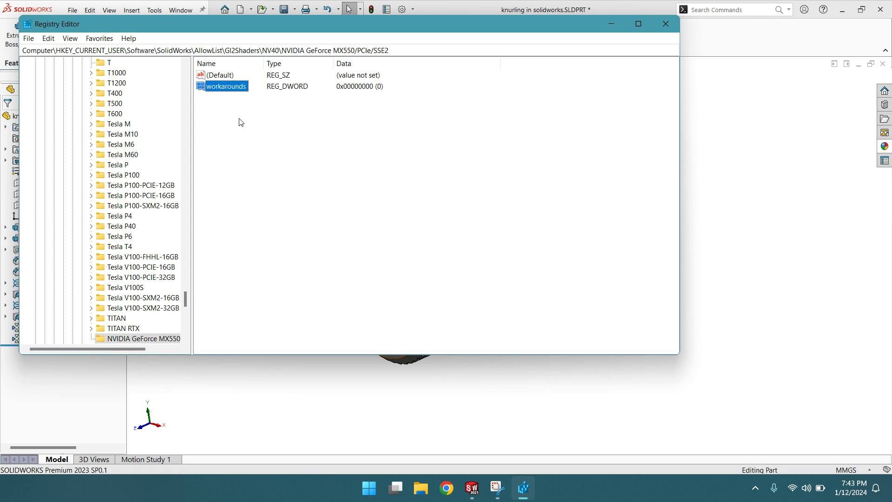
double_click(221, 88)
type("30408")
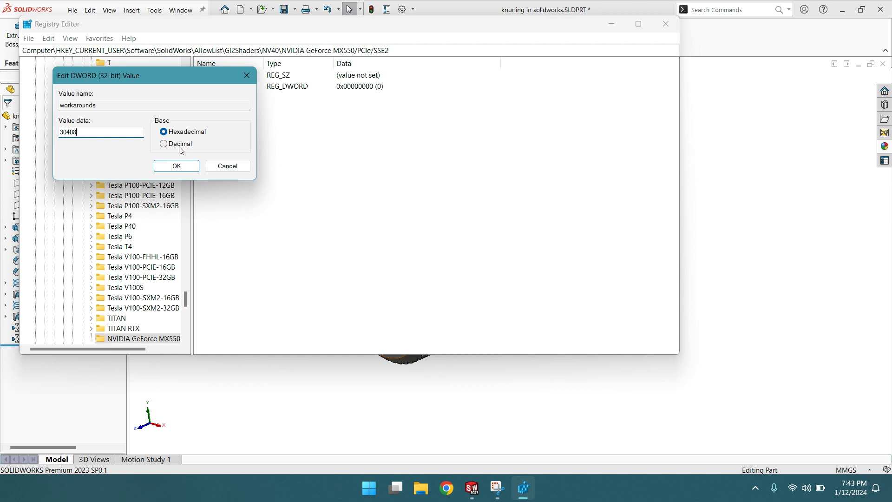
left_click(177, 166)
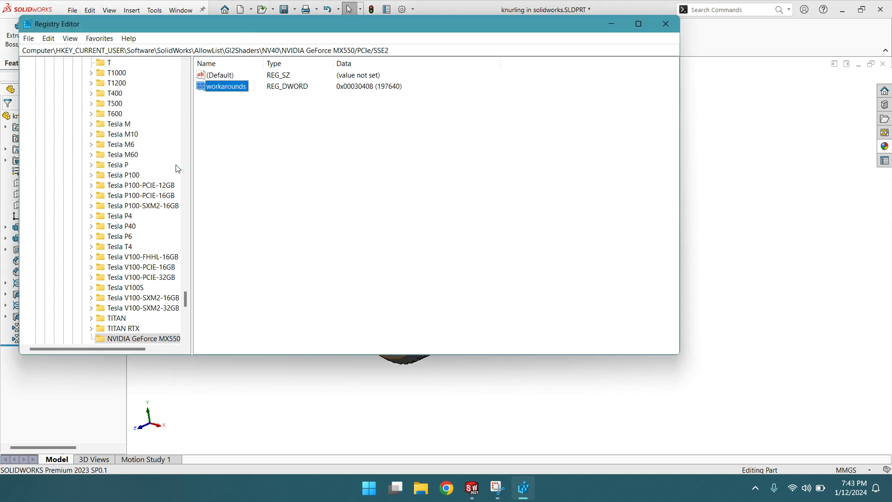
Step: Close Registry Editor and exit SOLIDWORKS without saving the part
left_click(666, 25)
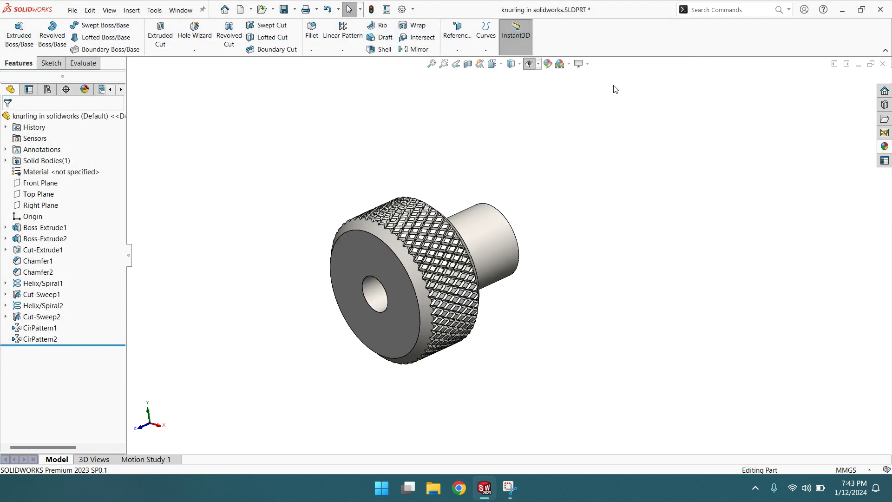
left_click(880, 9)
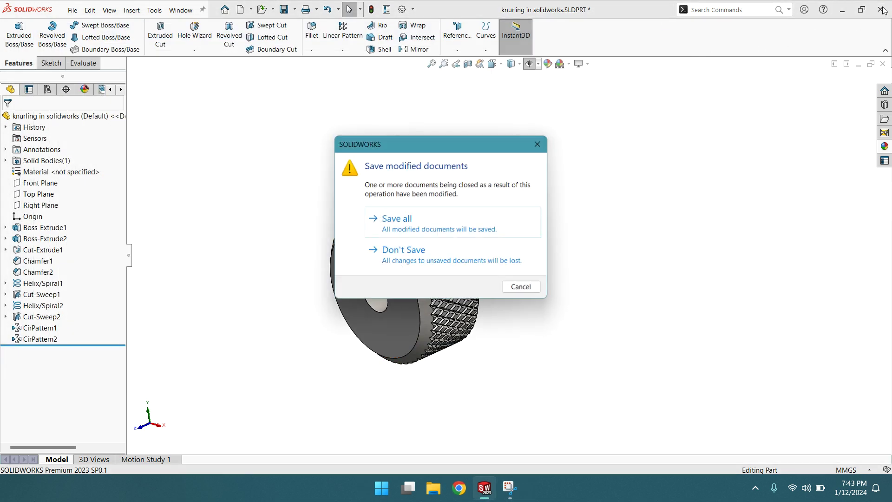
left_click(411, 253)
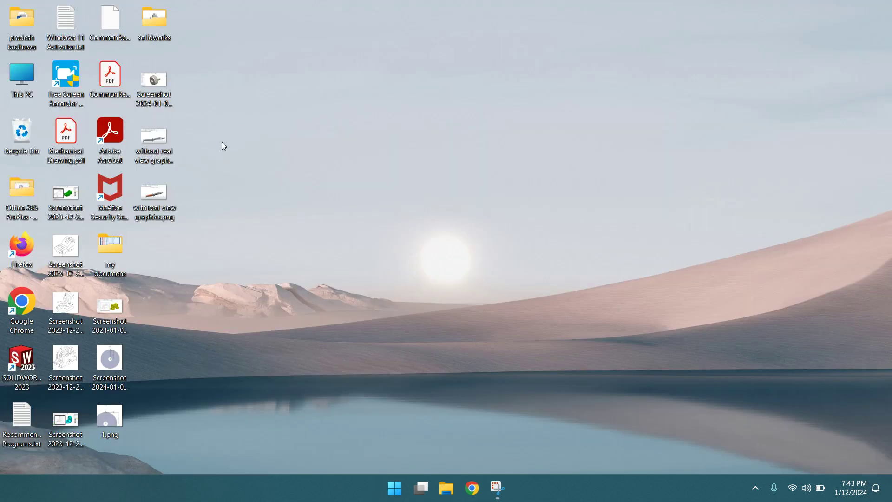
Step: Open 'knurling in solidworks.SLDPRT' from the solidworks desktop folder in SOLIDWORKS
double_click(158, 20)
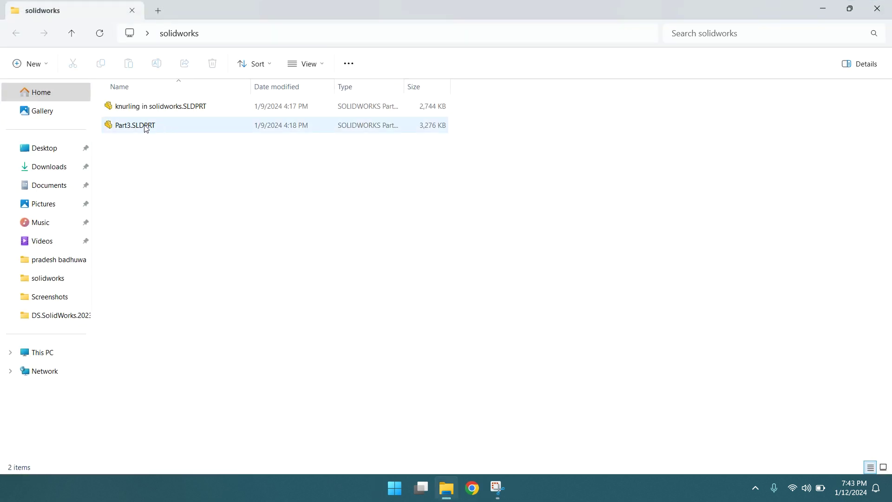
left_click(143, 109)
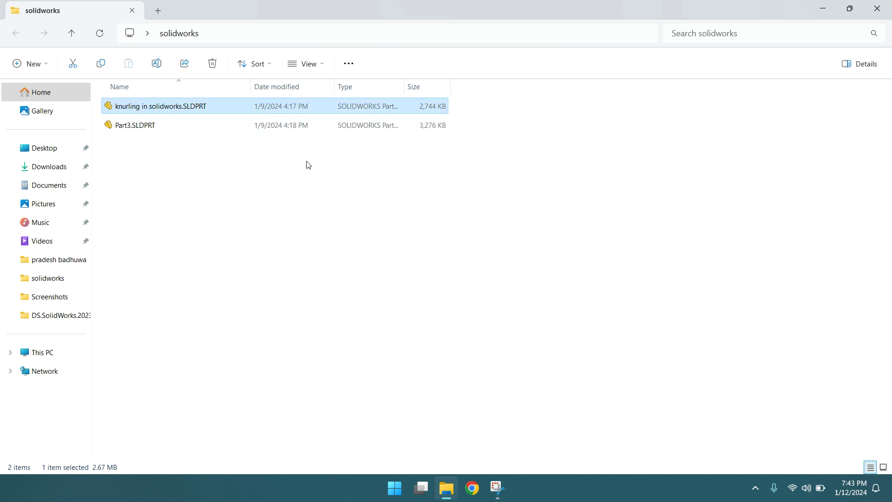
double_click(180, 110)
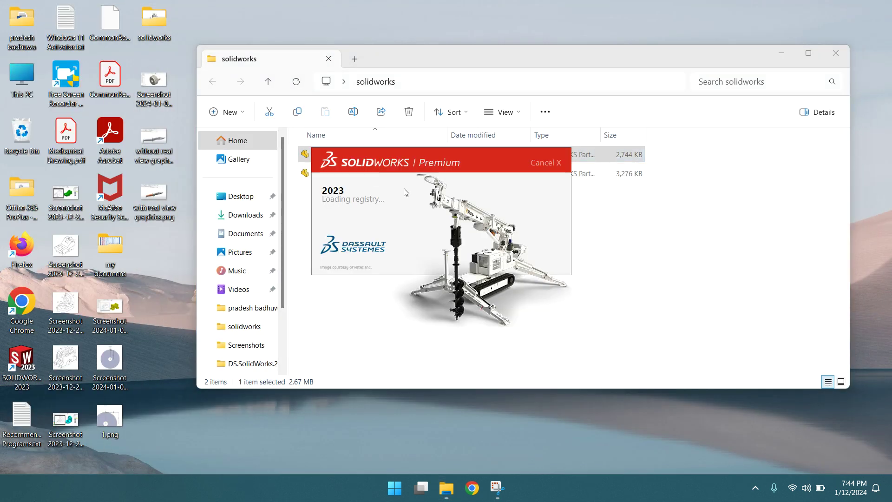
Step: Compare against the Snipping Tool reference and minimize Snipping Tool and Explorer while the part loads
left_click(497, 487)
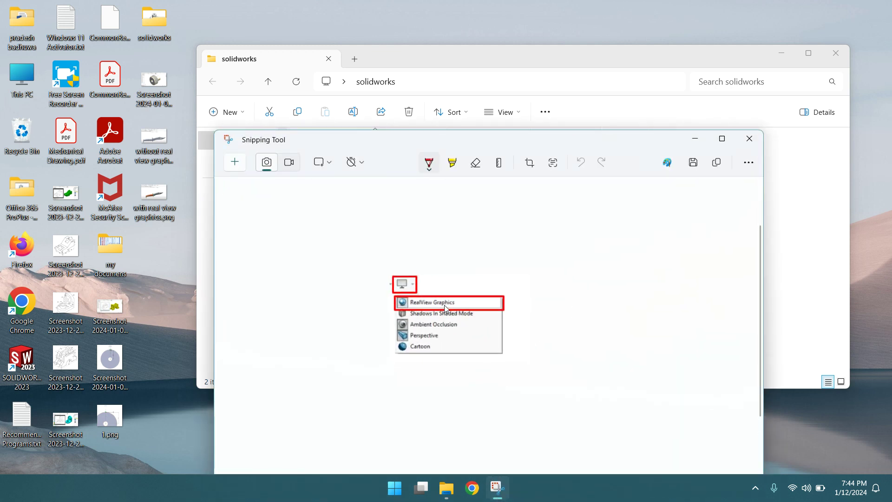
left_click(694, 142)
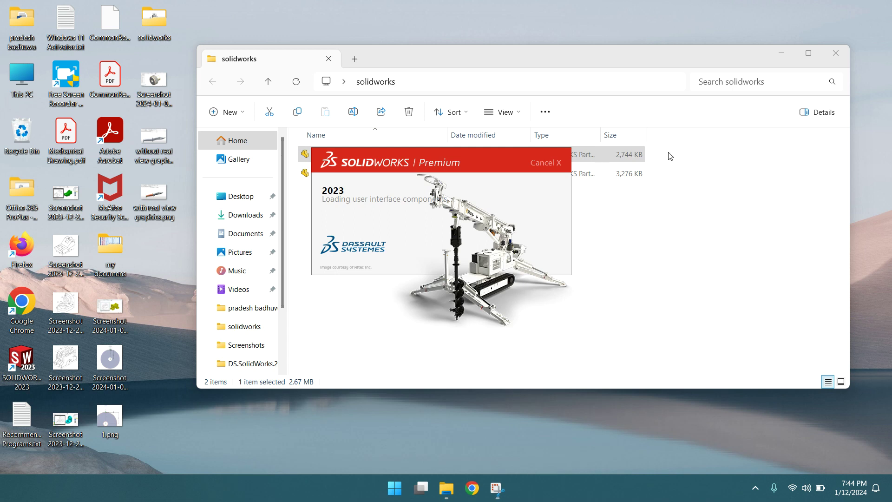
left_click(781, 57)
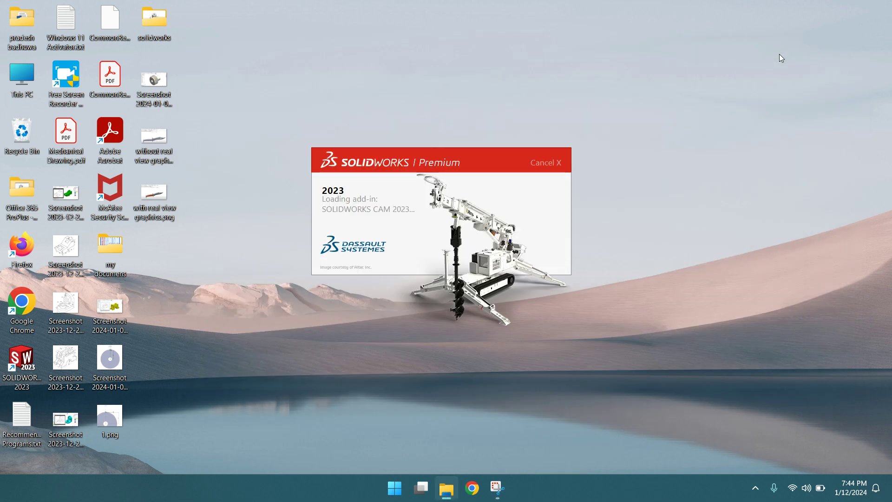
right_click(643, 106)
left_click(677, 155)
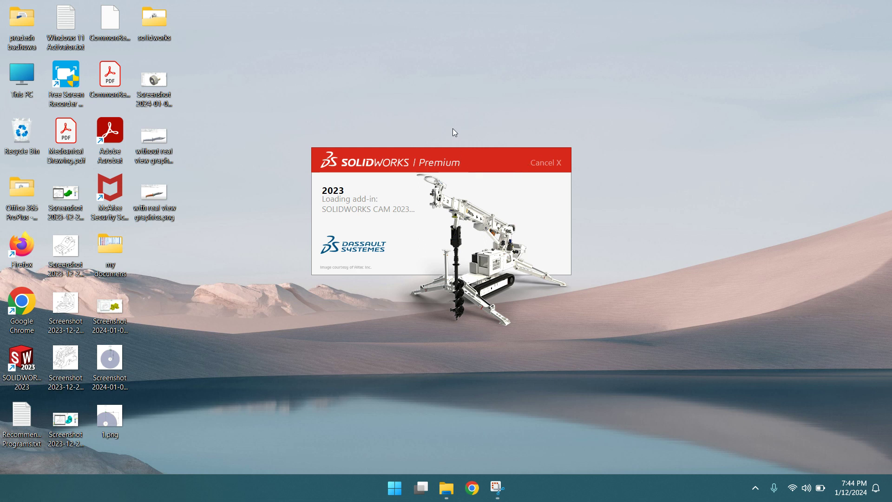
left_click(497, 487)
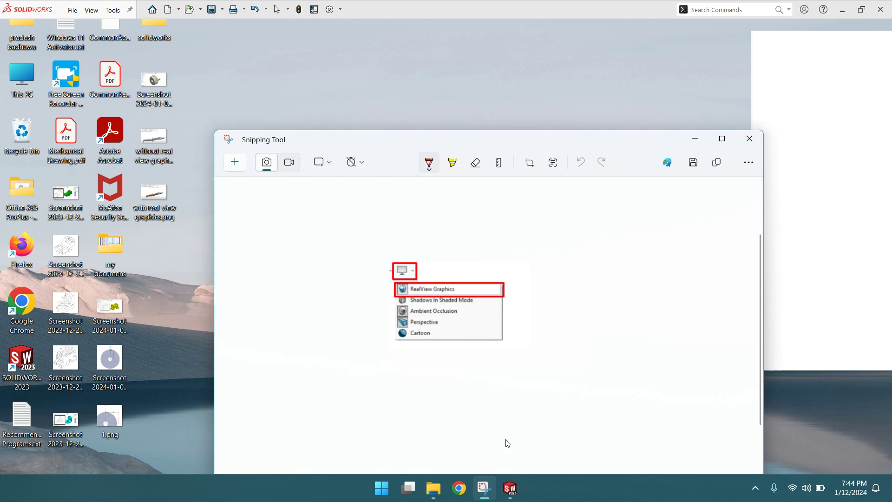
left_click(695, 138)
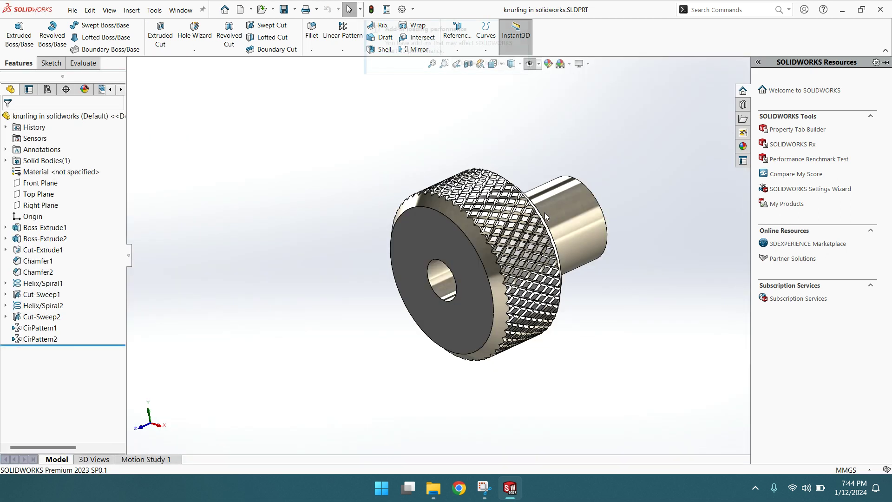
Step: Zoom on the knurled part and hide the SOLIDWORKS Resources task pane
scroll(564, 212, "up", 3)
scroll(568, 237, "down", 2)
scroll(517, 266, "down", 1)
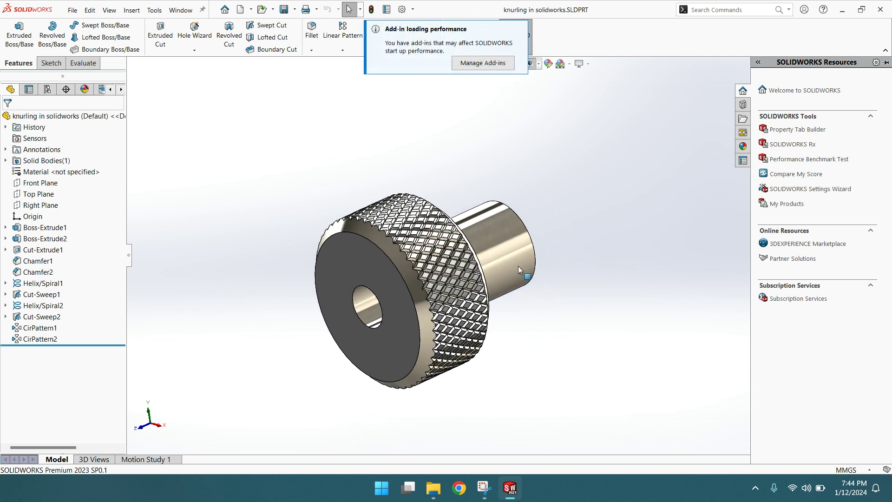
scroll(518, 265, "up", 2)
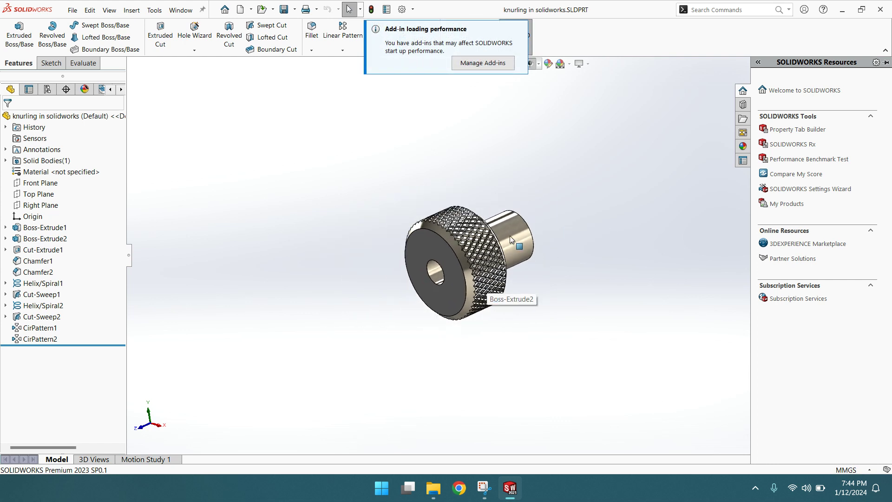
scroll(509, 236, "down", 3)
scroll(503, 256, "up", 4)
scroll(516, 262, "down", 3)
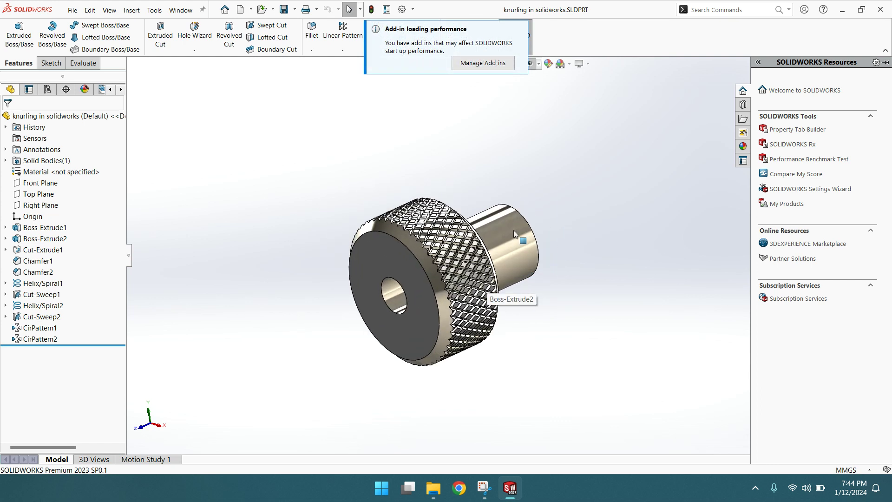
left_click(593, 114)
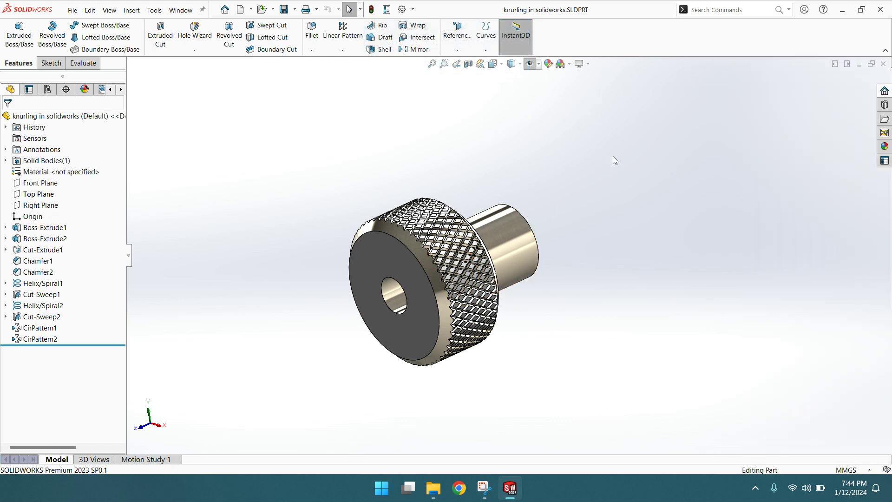
Step: Check that RealView Graphics appears in the View Settings display options
scroll(447, 282, "up", 2)
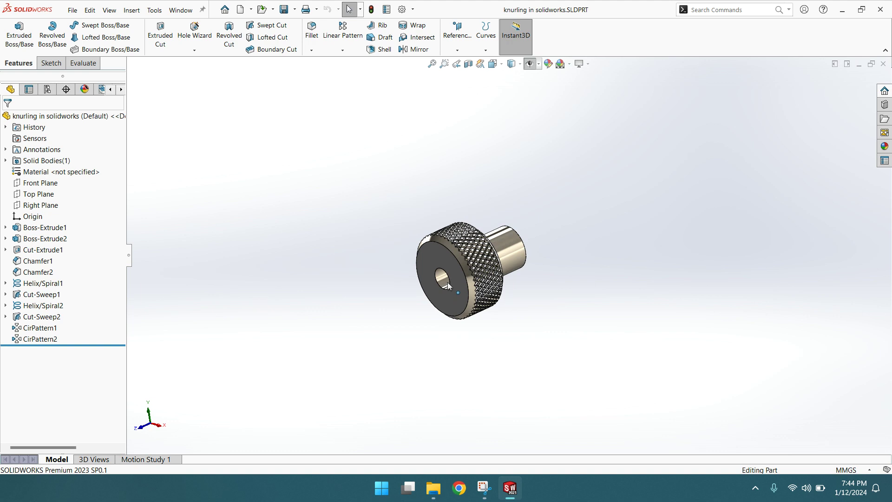
scroll(459, 270, "down", 1)
scroll(476, 240, "down", 3)
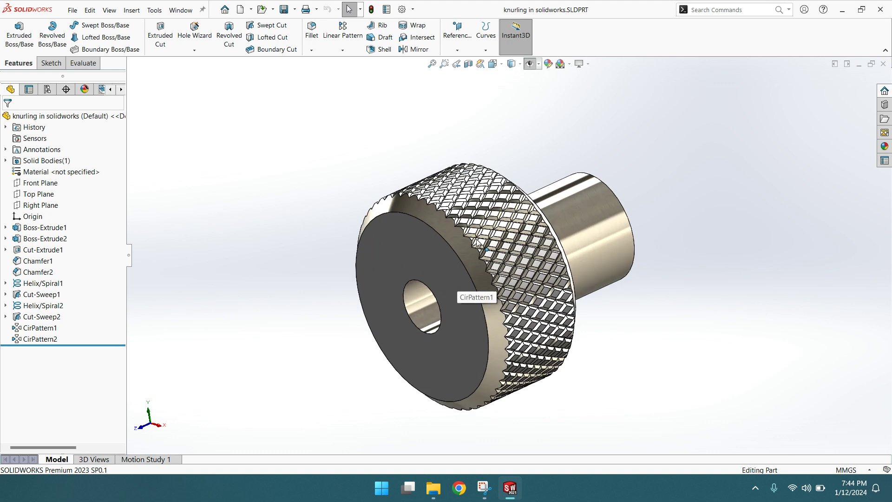
left_click(588, 64)
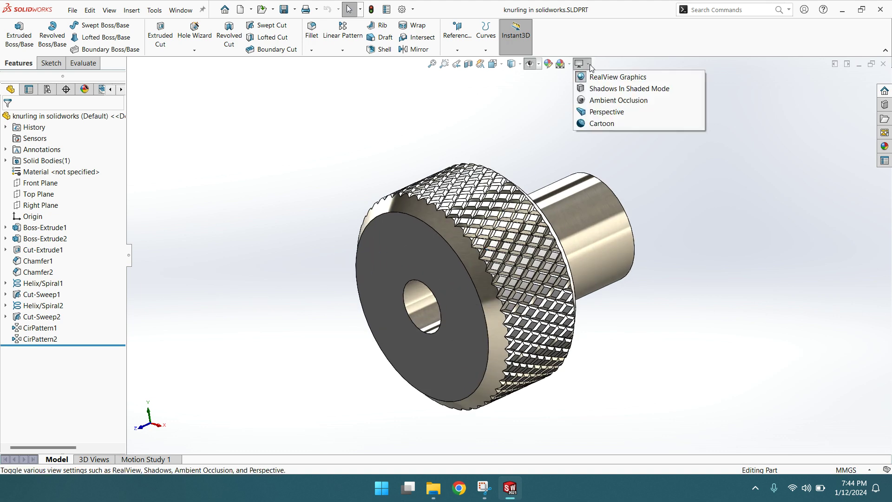
left_click(633, 79)
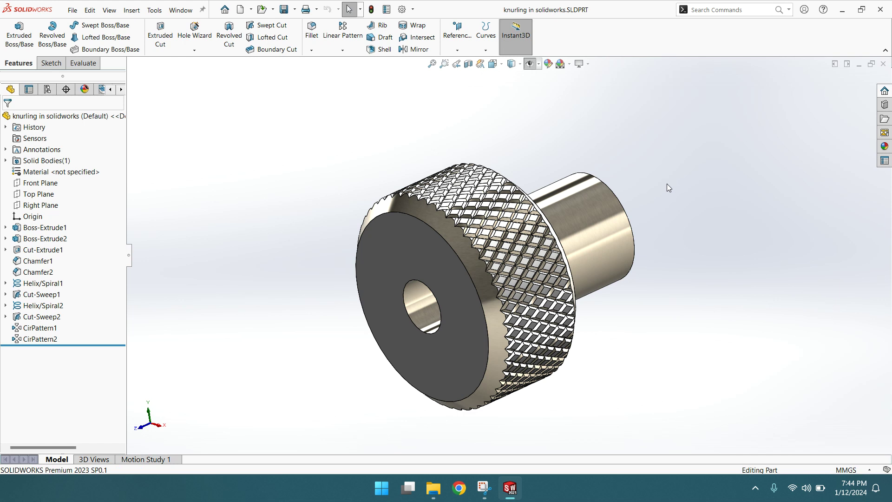